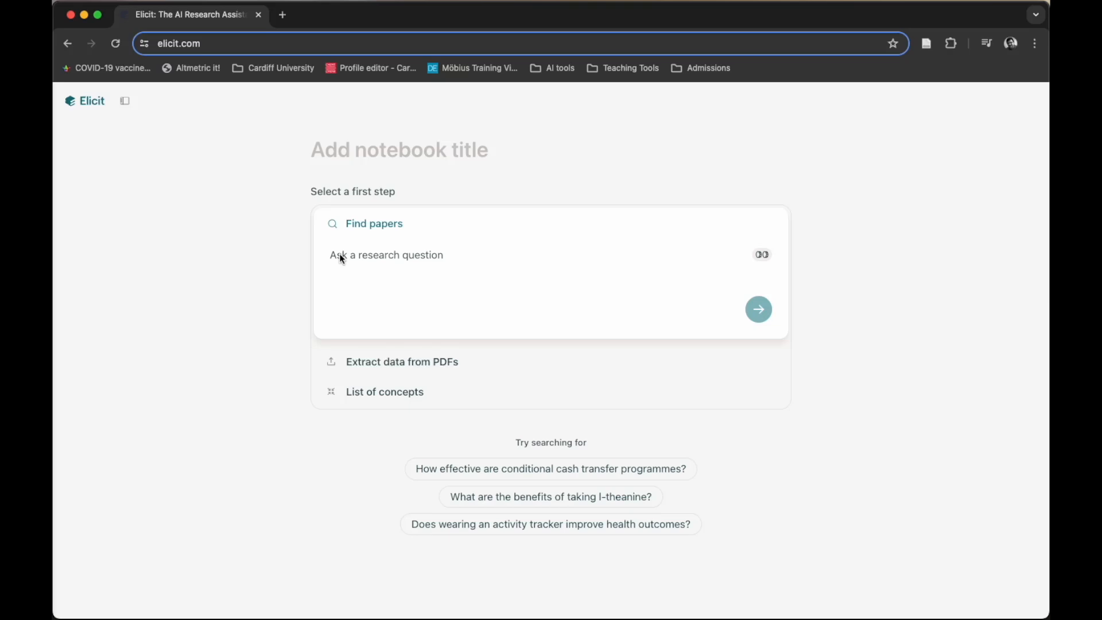
Examine the first-step options Extract data from PDFs, List of concepts and Find papers, checking the average credit costs of the last two
click(357, 362)
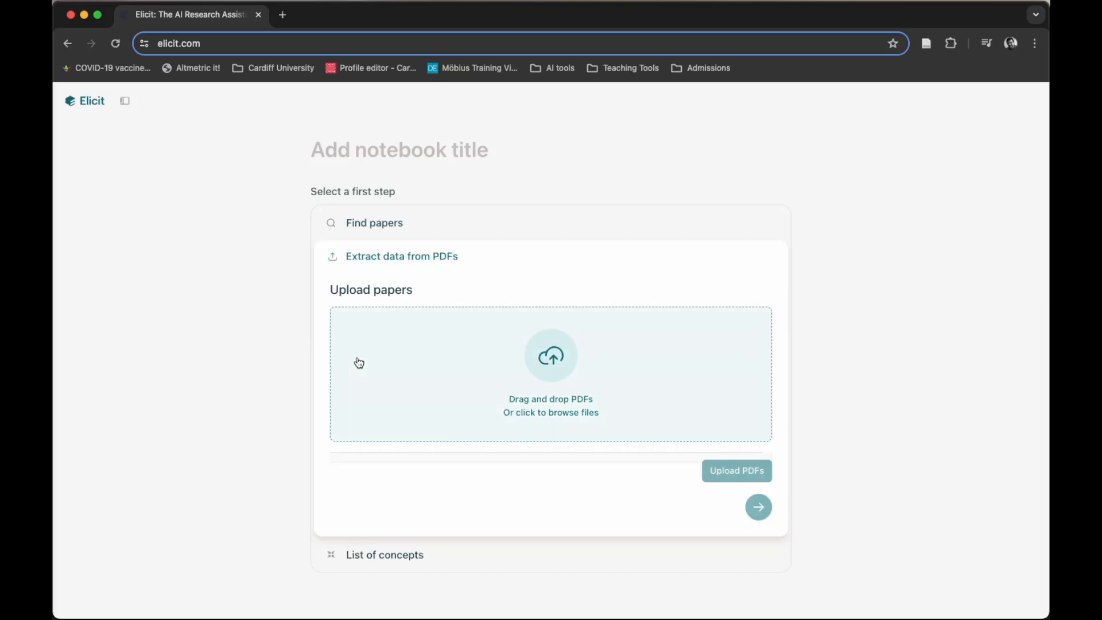
click(369, 554)
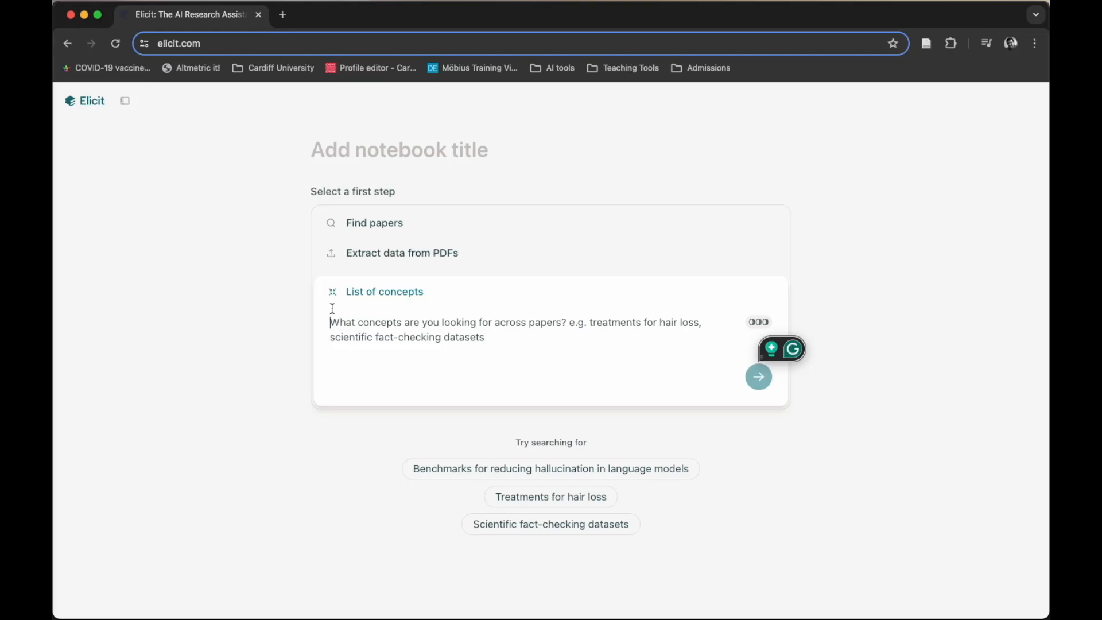
click(379, 225)
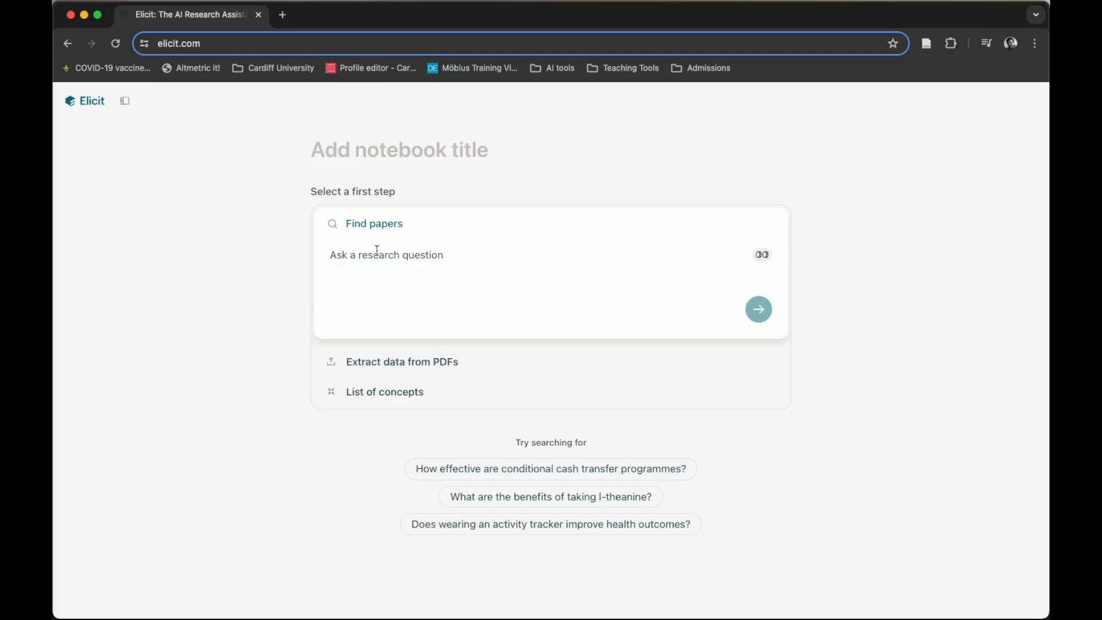
mouse_move(764, 258)
click(396, 390)
mouse_move(759, 323)
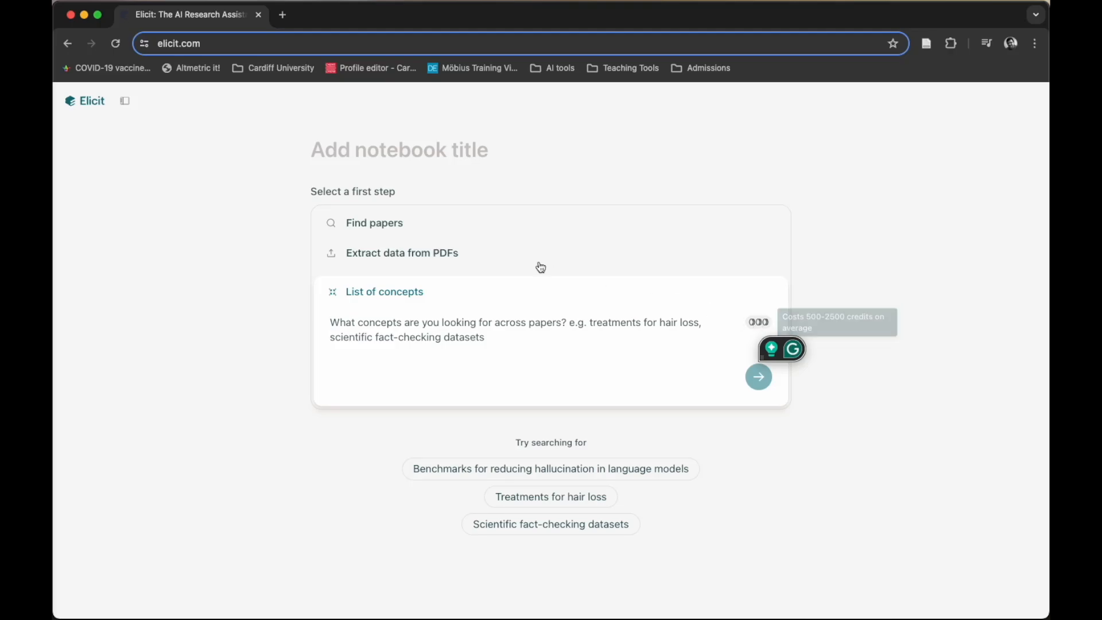
Choose Find papers and ask the research question "What evidence is there that climate change is causing species extinction?"
click(366, 219)
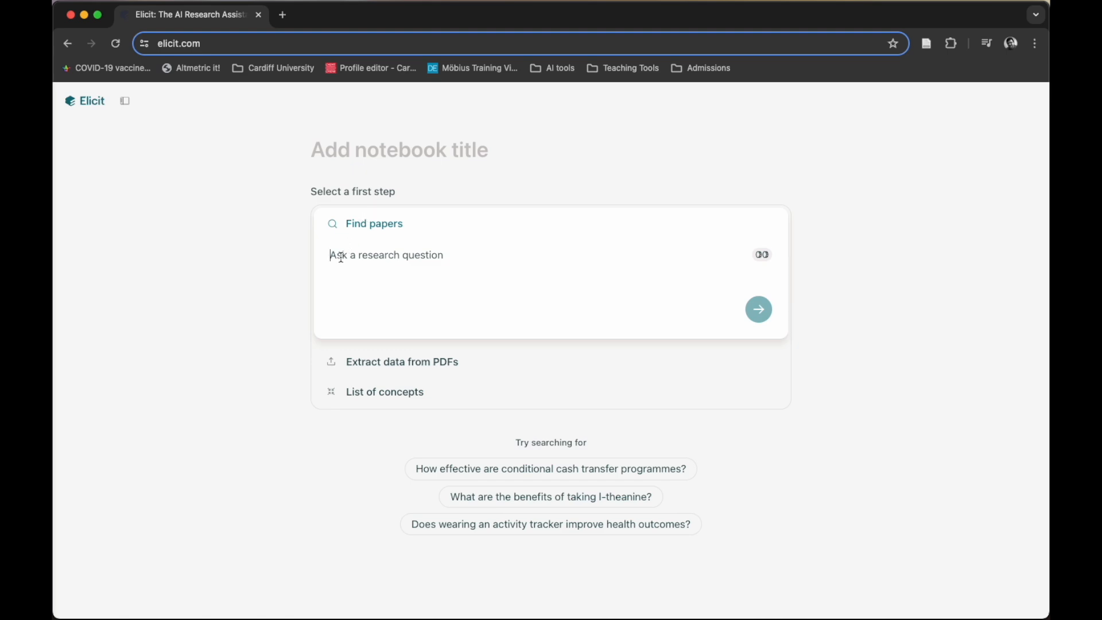
text(What evidence is there that climate change is leading to extinction pressure on arctic species?)
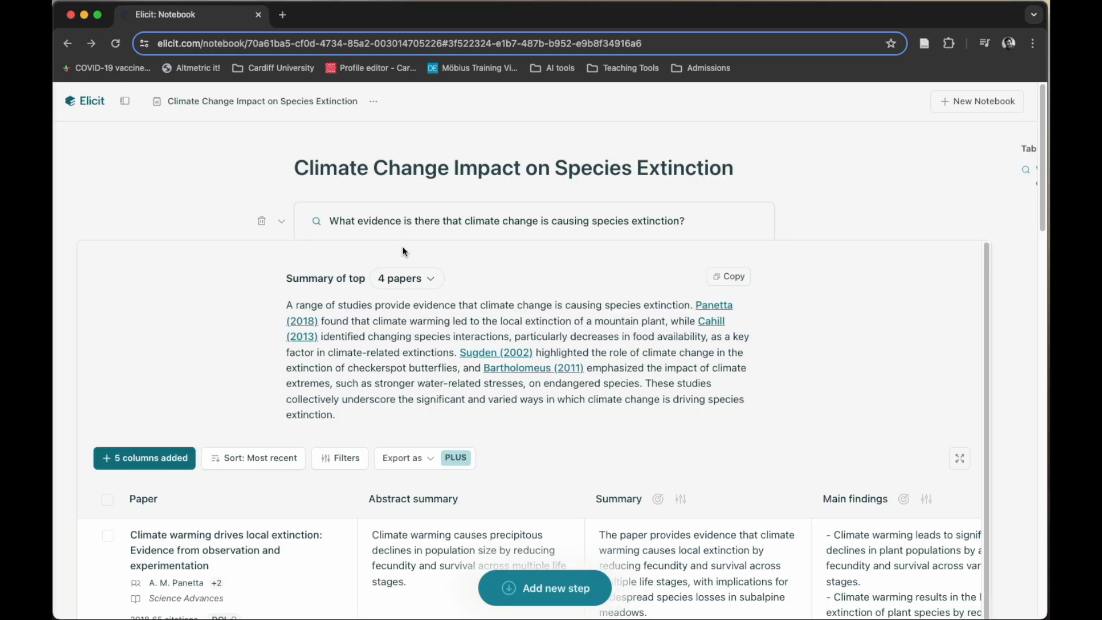
Open the cited 2018 paper "Climate warming drives local extinction", review its details from abstract summary to outcome measured, and return to the notebook
click(712, 312)
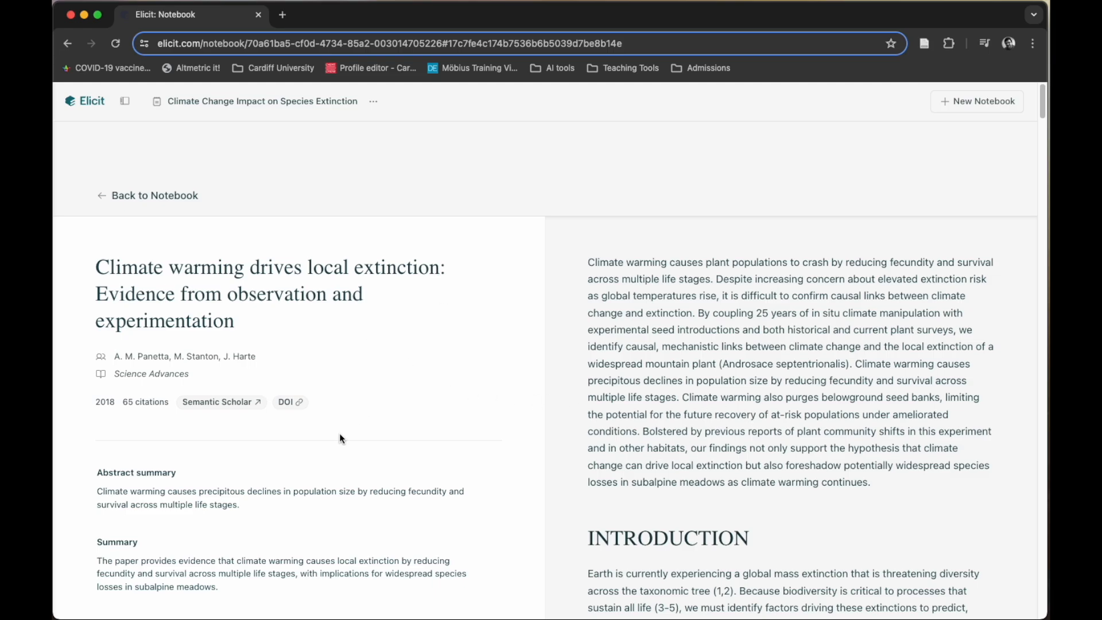
scroll(337, 461, down, 2)
scroll(339, 462, down, 5)
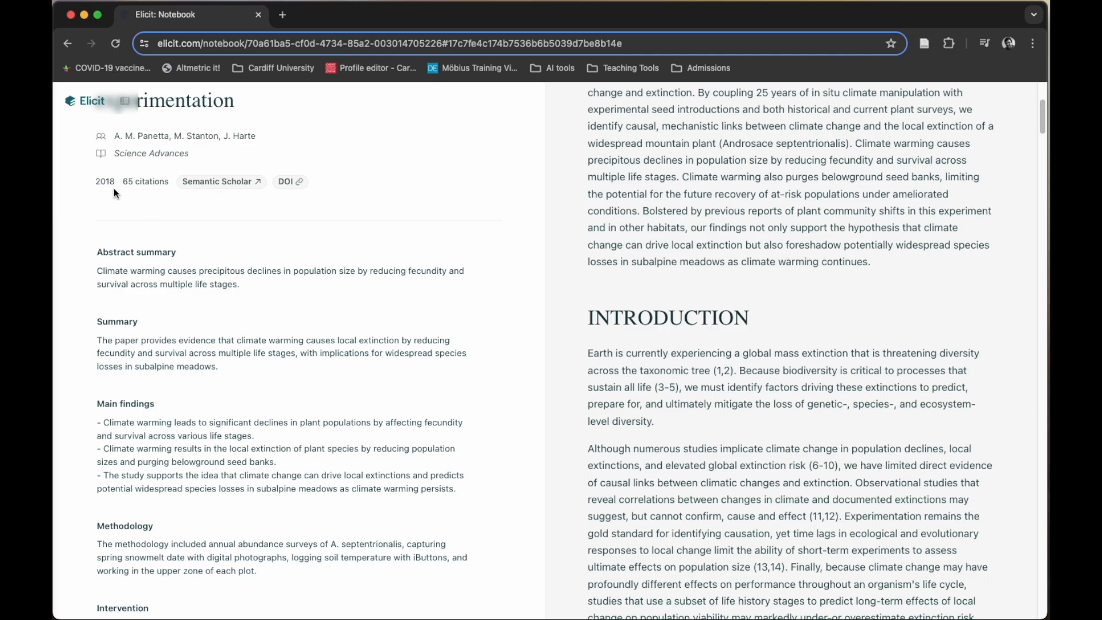
scroll(313, 453, down, 5)
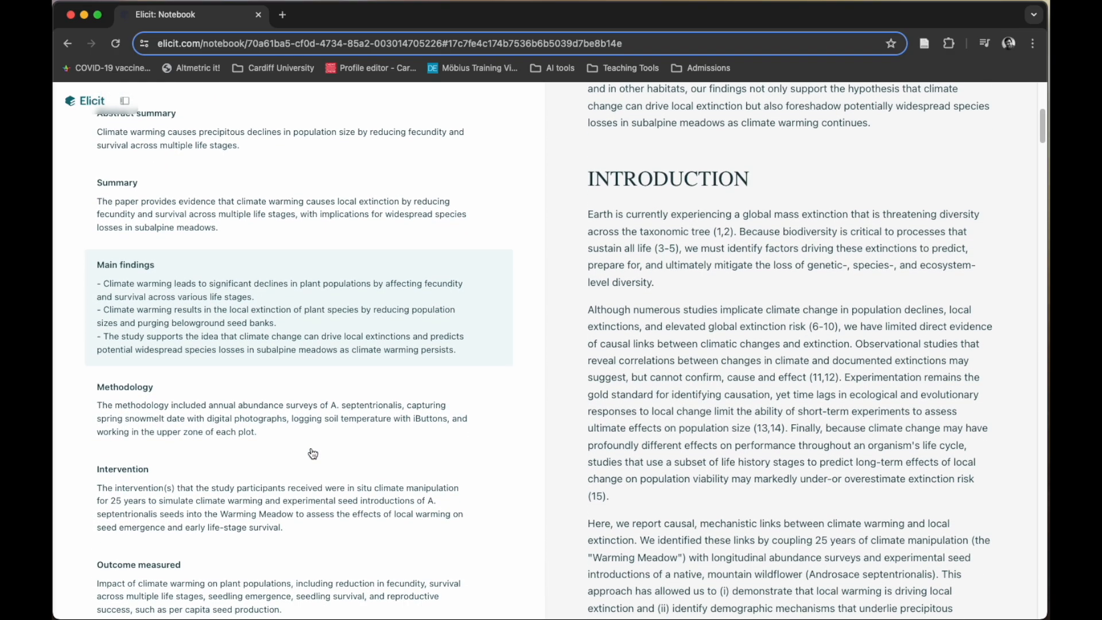
scroll(313, 453, down, 3)
scroll(313, 454, up, 3)
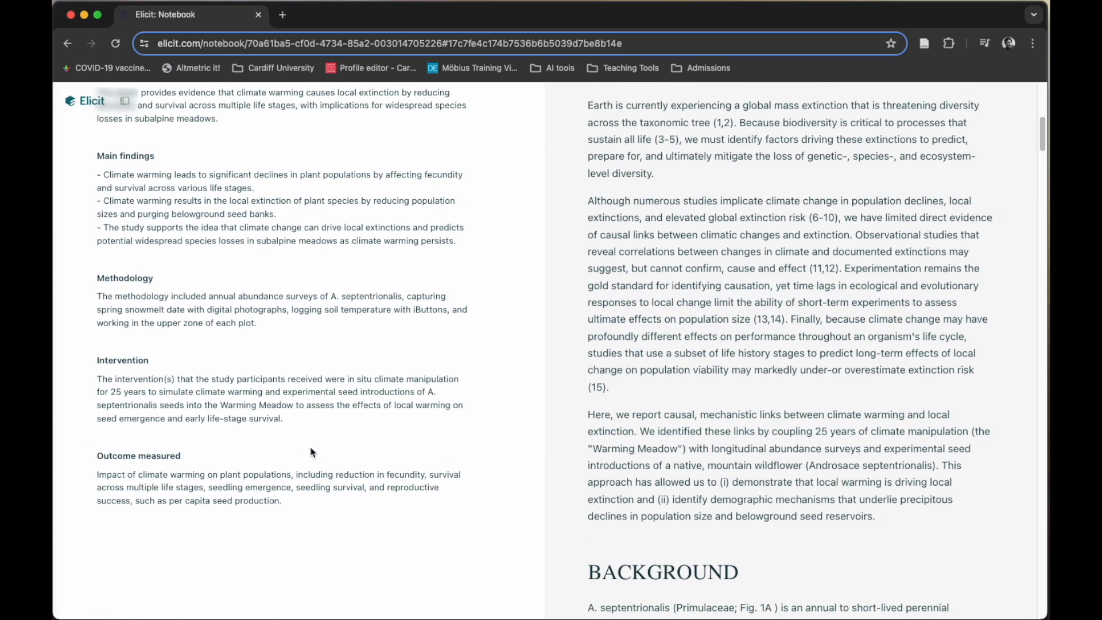
scroll(312, 453, up, 8)
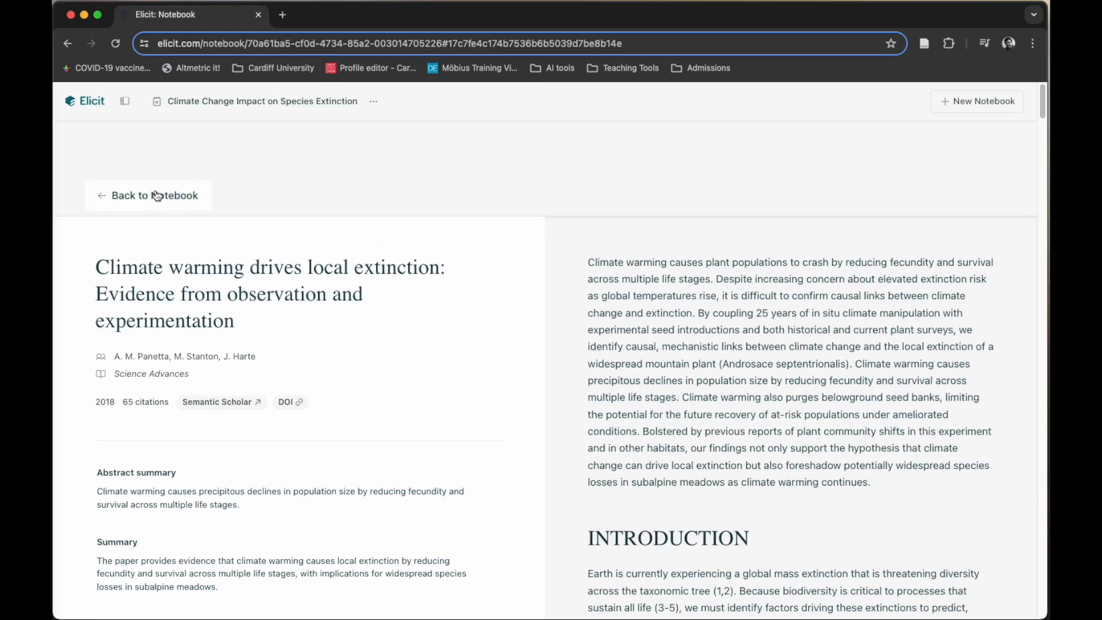
click(155, 194)
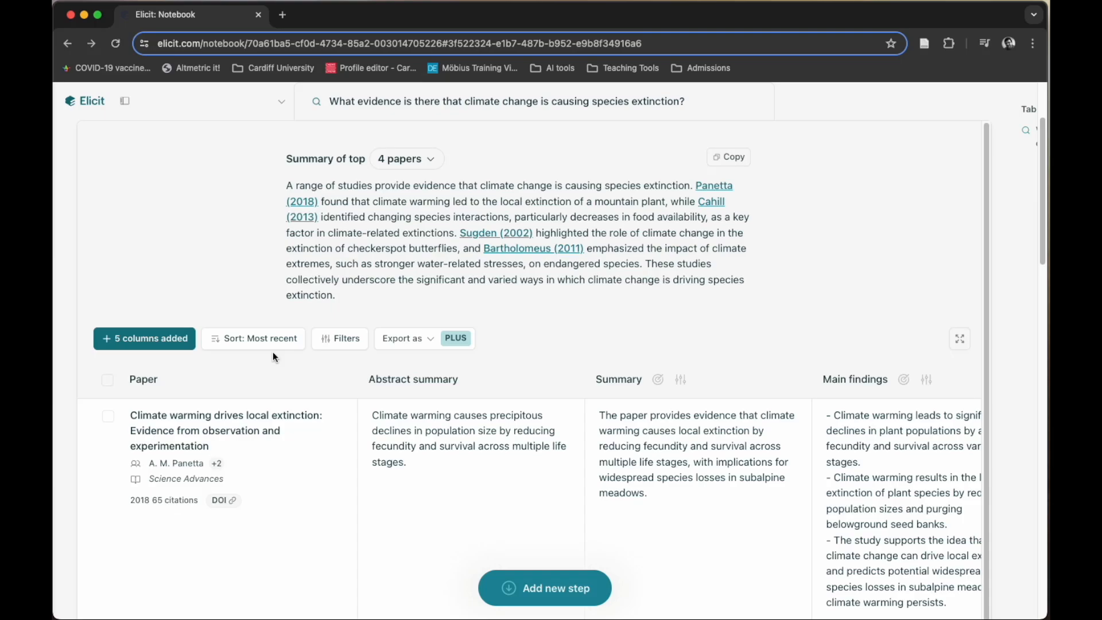
Review the papers table across its abstract summary, summary, main findings, methodology, intervention and outcome measured columns
scroll(239, 436, down, 3)
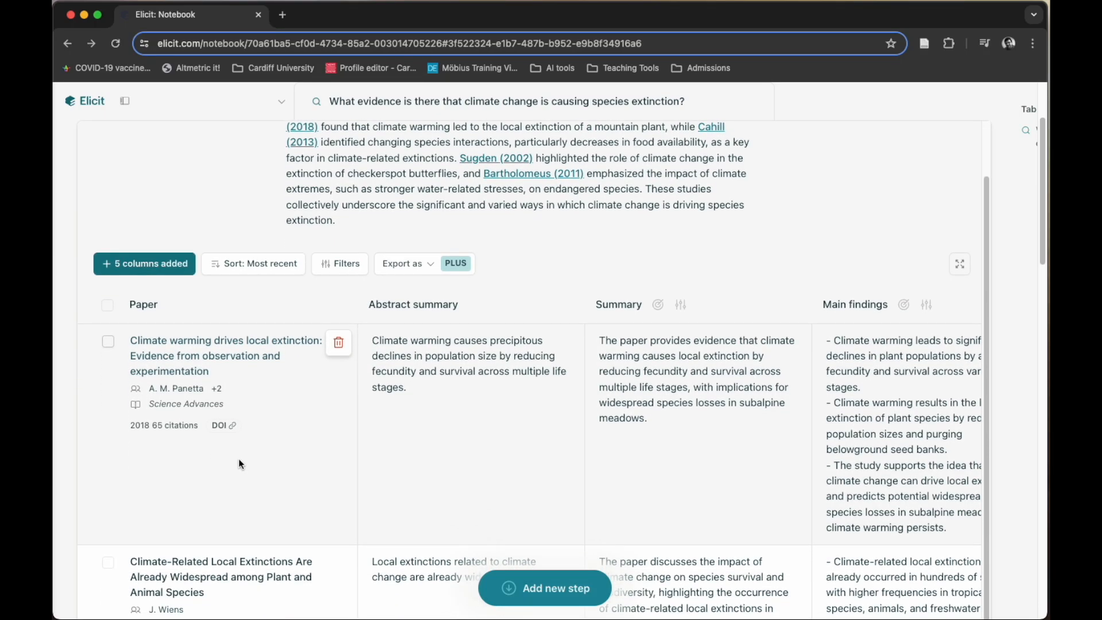
scroll(239, 464, down, 2)
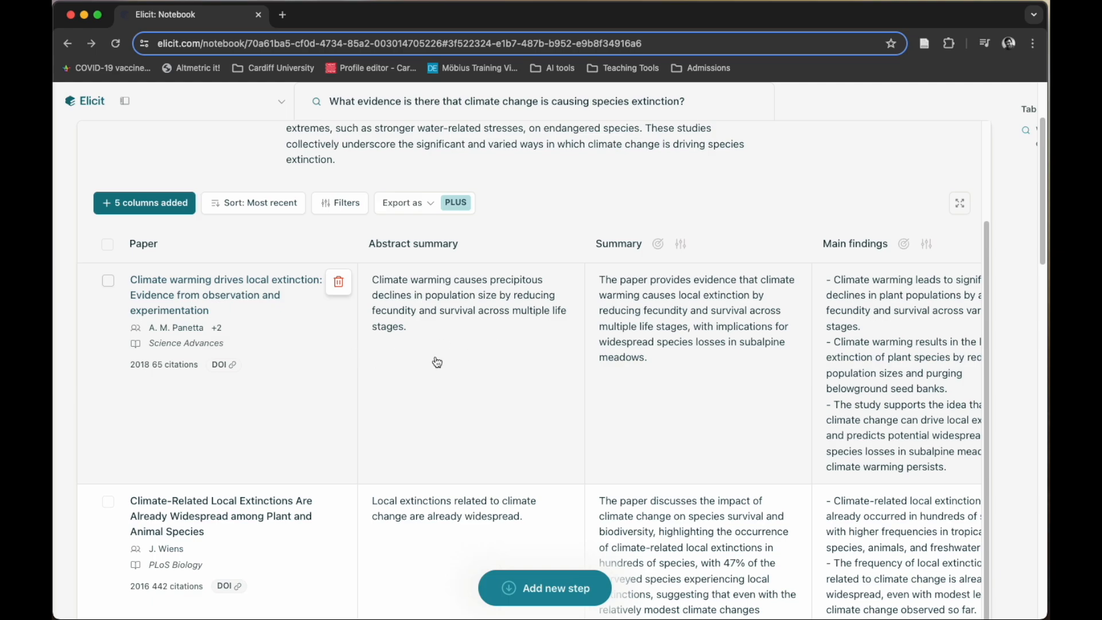
scroll(626, 371, right, 5)
scroll(626, 371, right, 10)
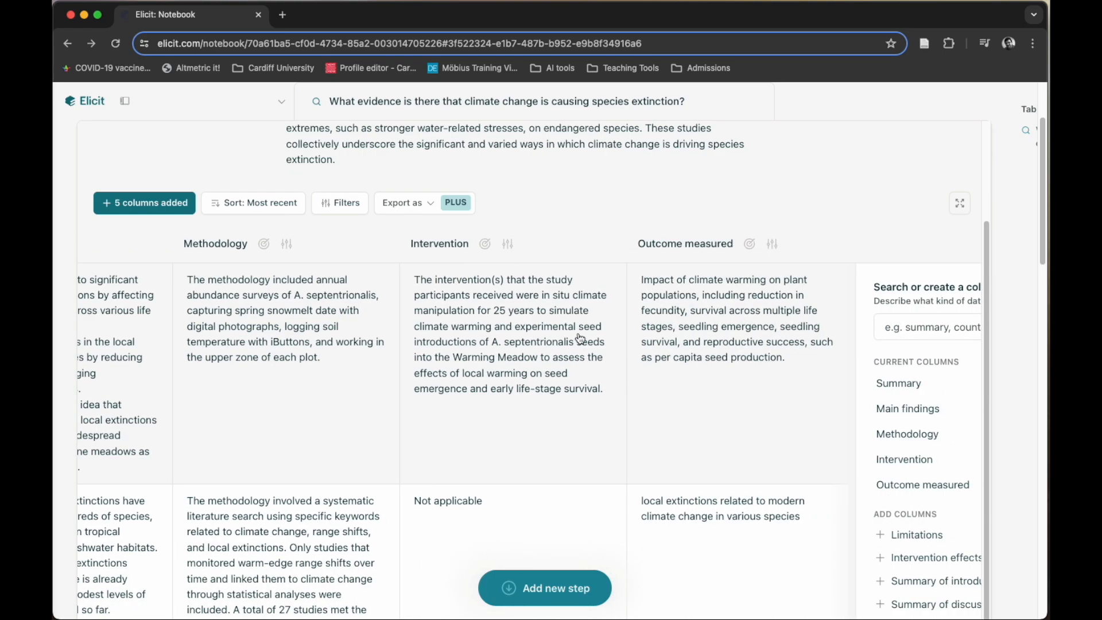
scroll(722, 370, right, 5)
Expand the list of columns that can be added to the papers table and read through all its options
scroll(839, 382, down, 2)
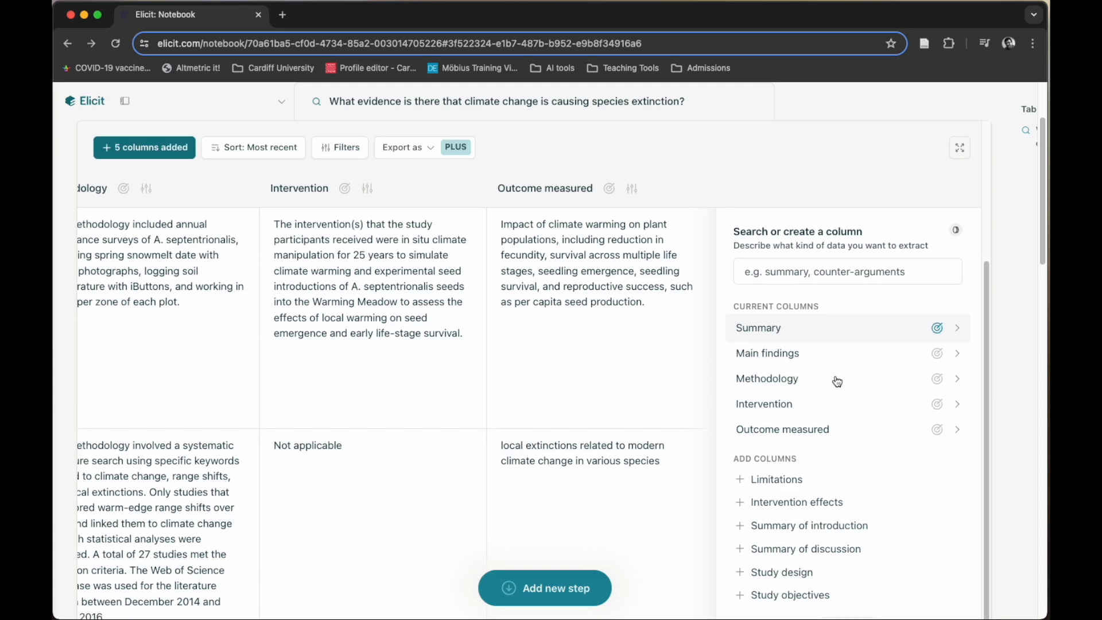
scroll(841, 393, down, 3)
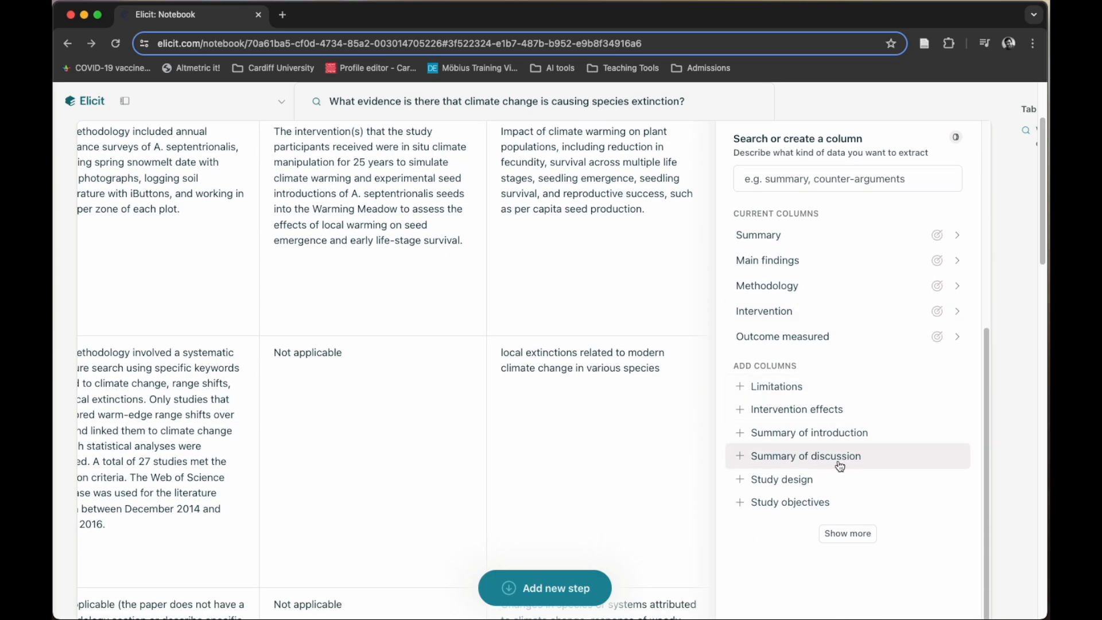
click(849, 535)
scroll(851, 527, down, 1)
scroll(852, 529, down, 3)
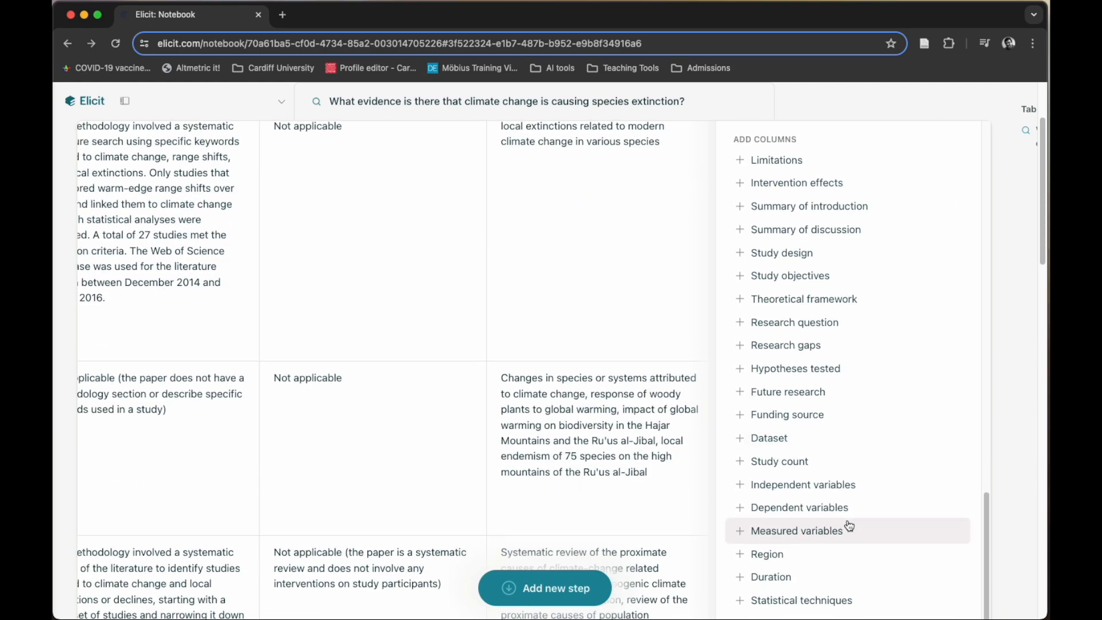
scroll(837, 519, down, 4)
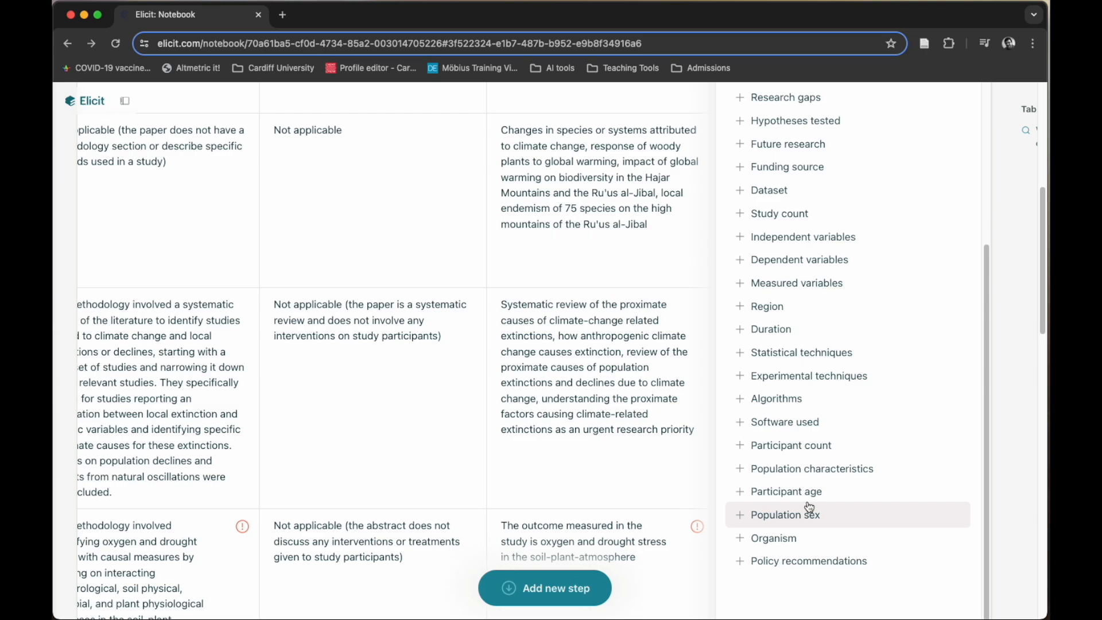
Sort the papers table by Most relevant
scroll(596, 430, left, 15)
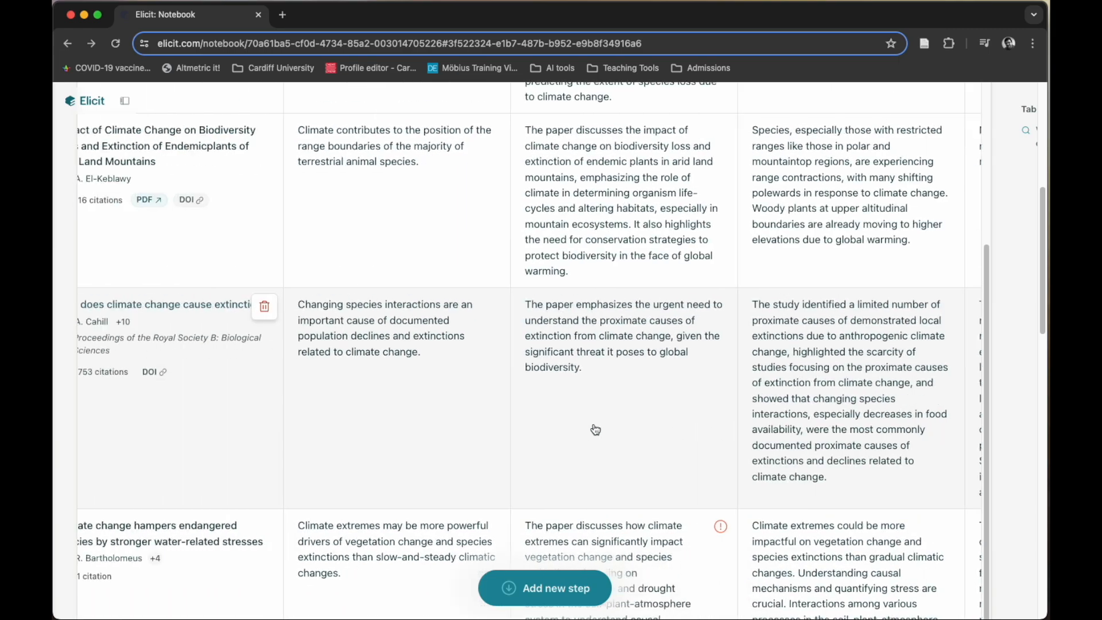
scroll(492, 362, up, 10)
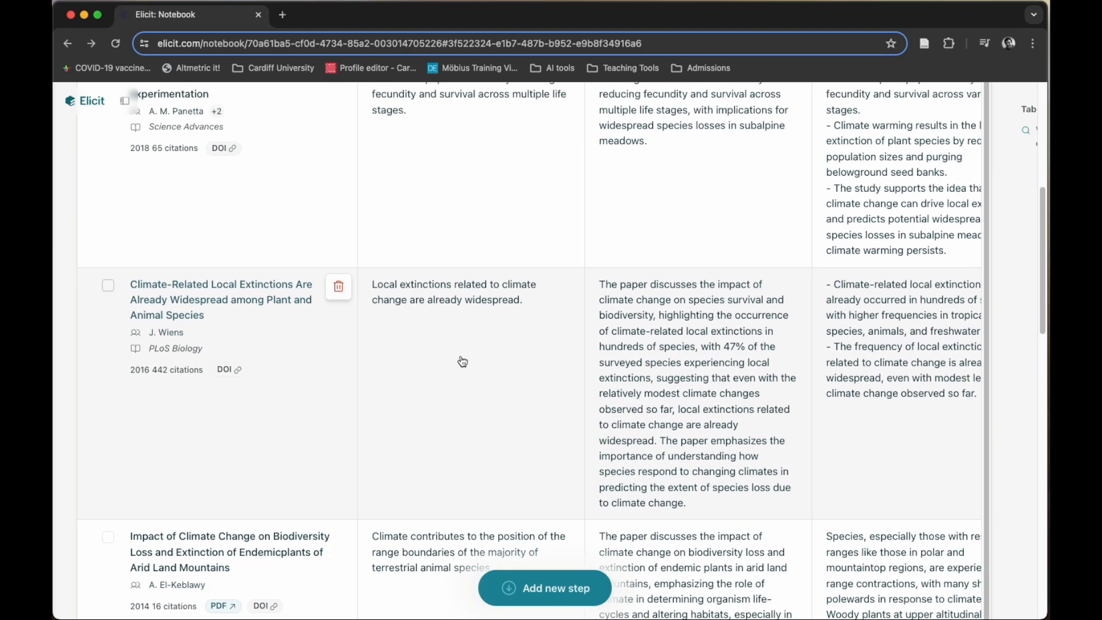
scroll(294, 304, up, 5)
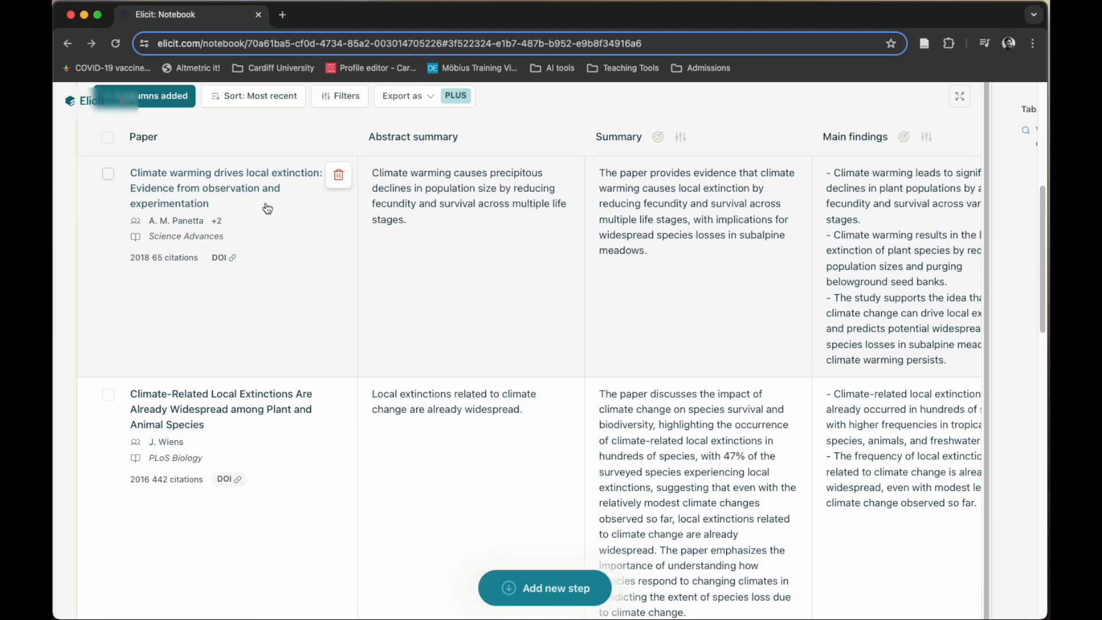
click(253, 361)
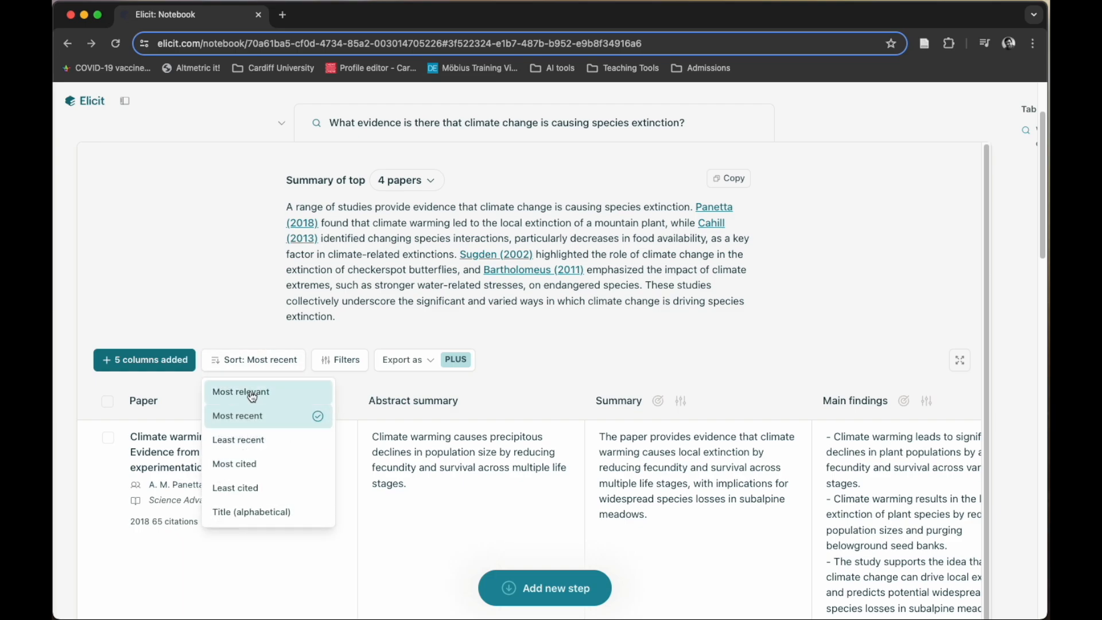
click(253, 395)
click(267, 365)
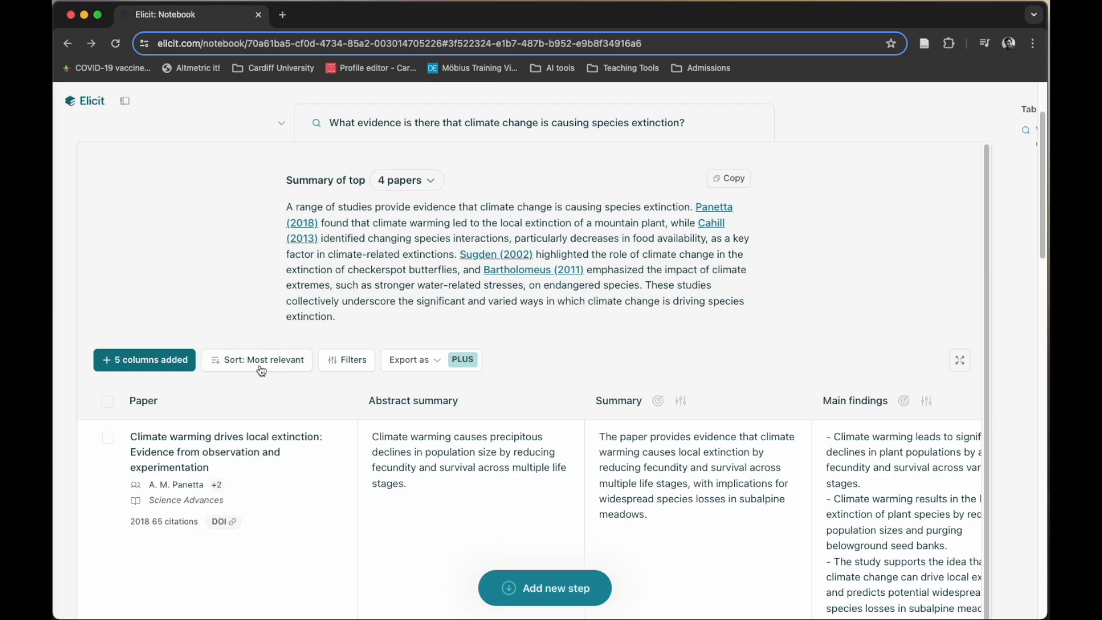
Sort the papers table by Most cited
click(261, 370)
click(287, 464)
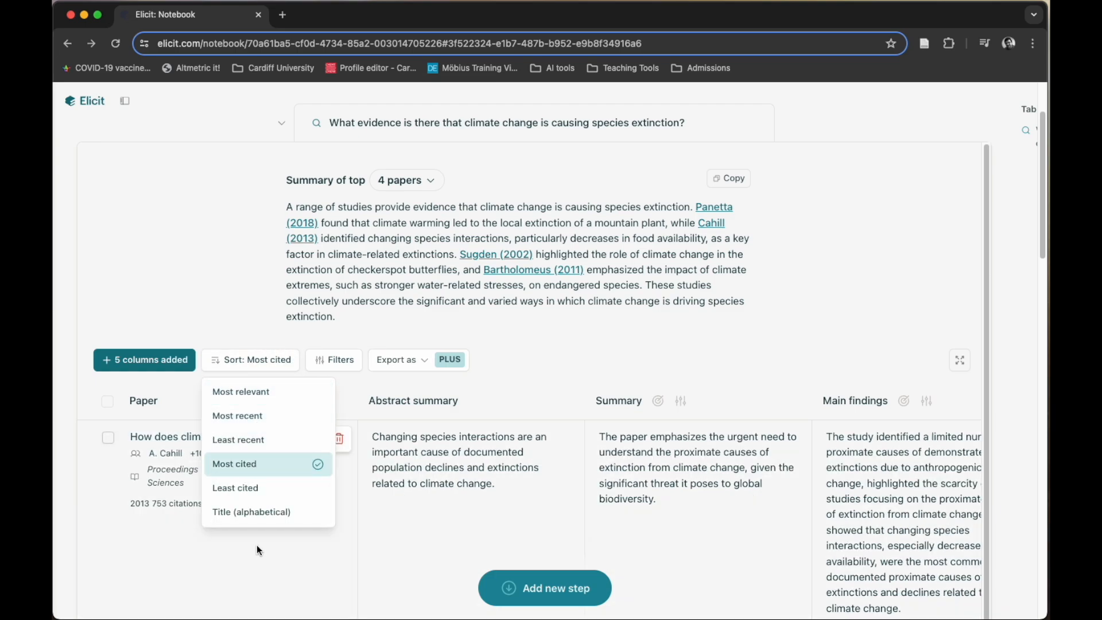
click(258, 572)
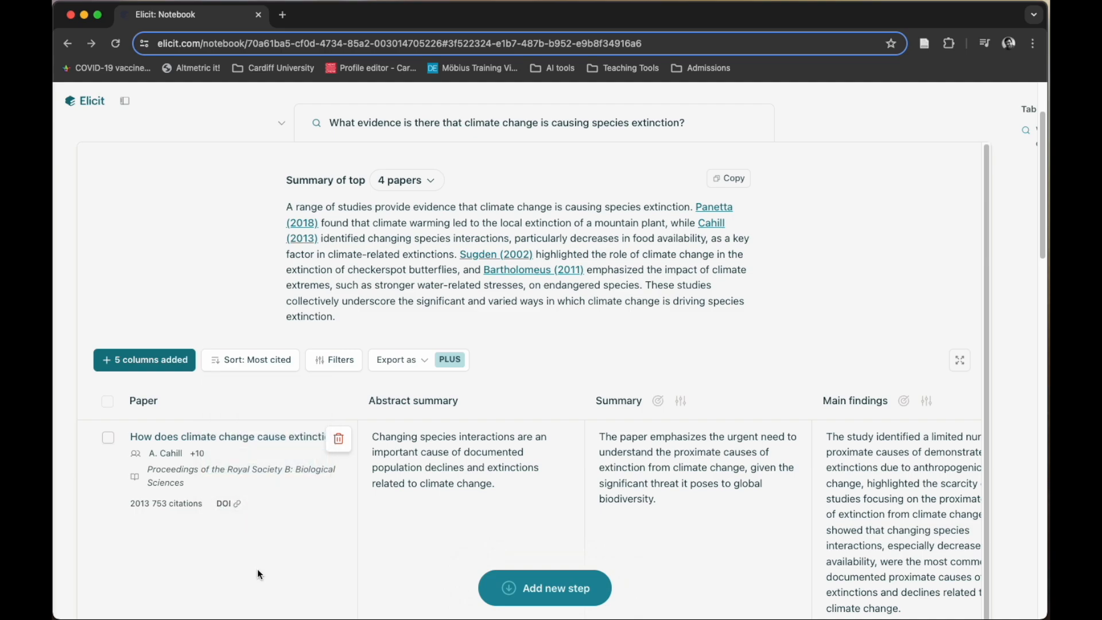
Examine the table's filter options for PDF availability, publication year, study type and abstract keywords, then close them without applying any
scroll(274, 542, down, 1)
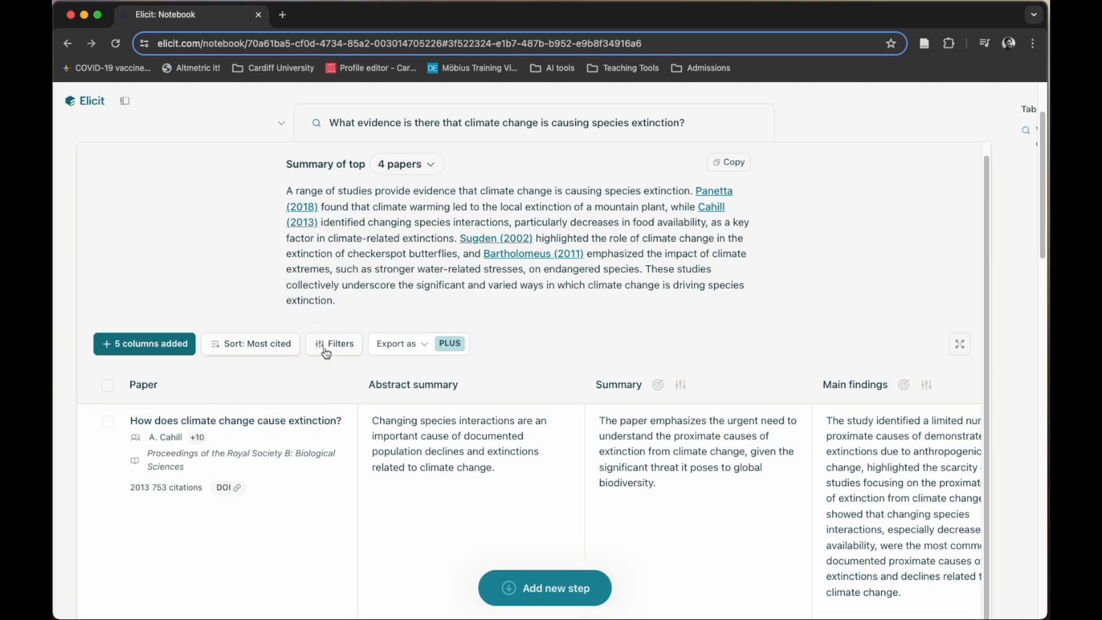
click(339, 347)
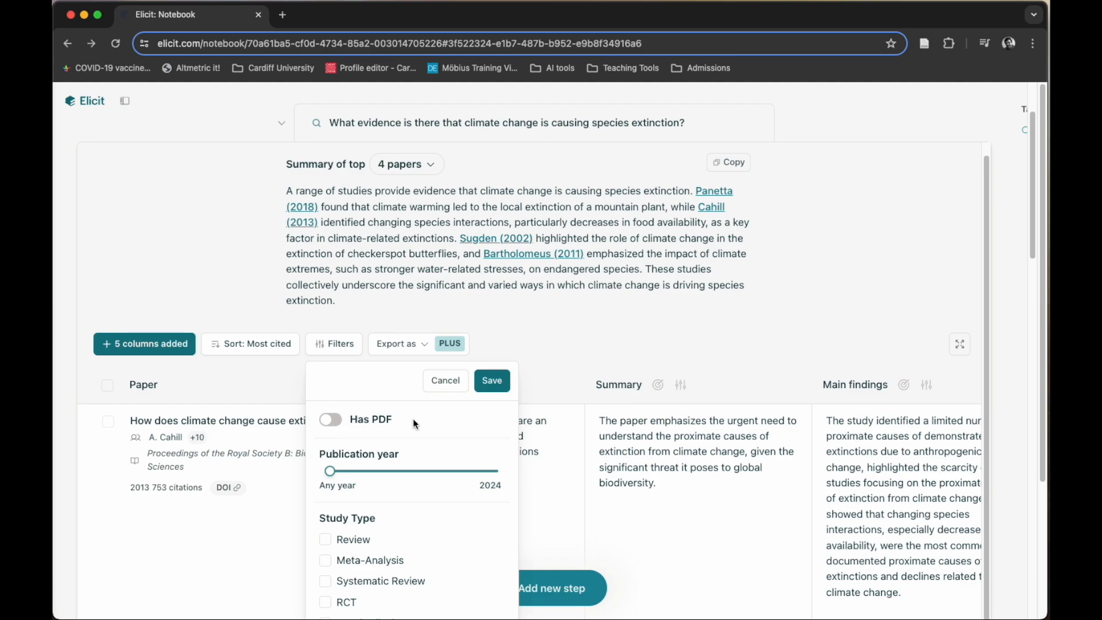
scroll(415, 423, down, 2)
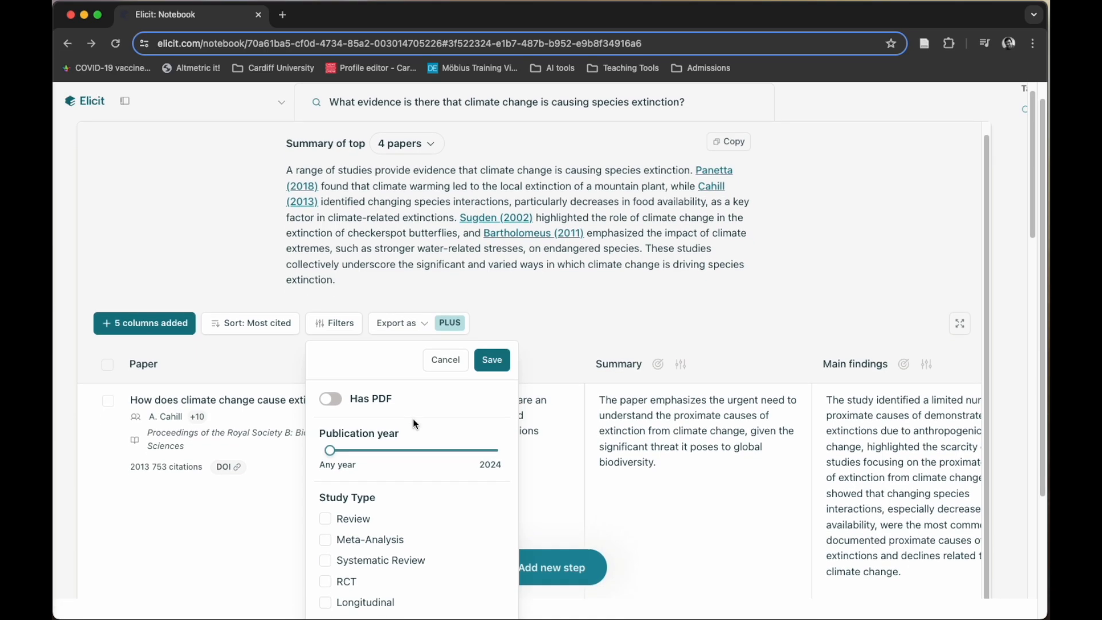
scroll(414, 423, down, 3)
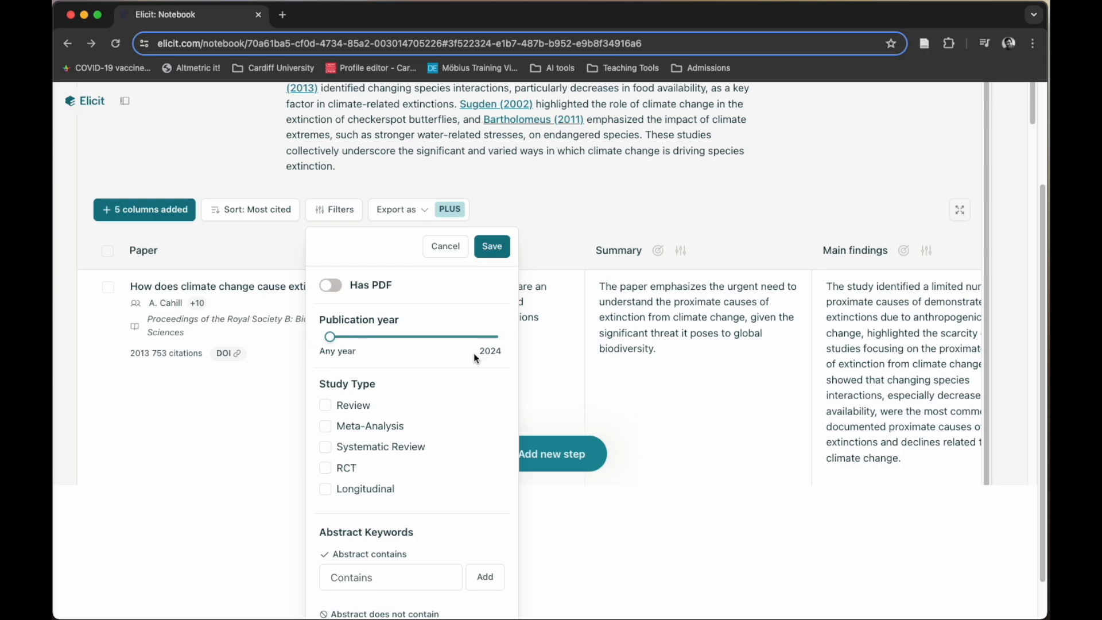
scroll(446, 375, down, 1)
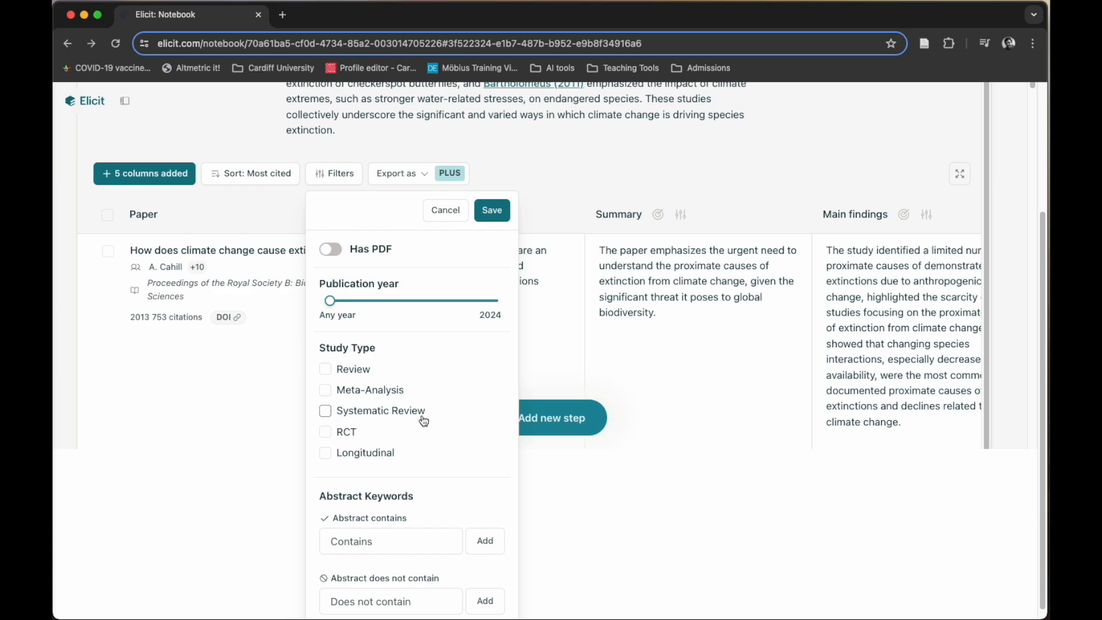
scroll(442, 420, down, 1)
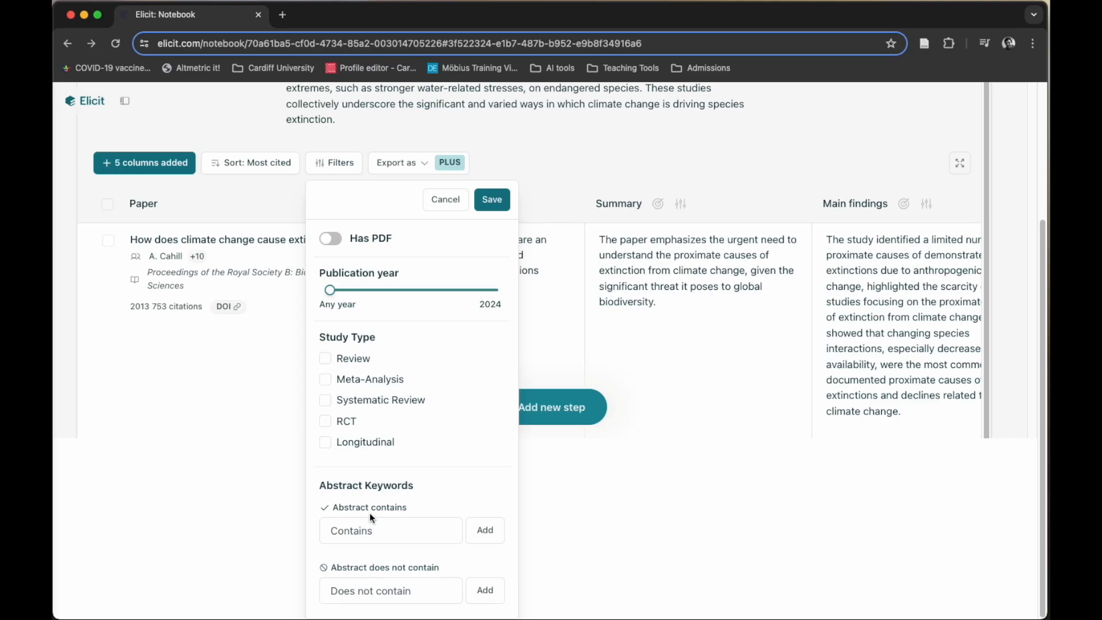
click(557, 472)
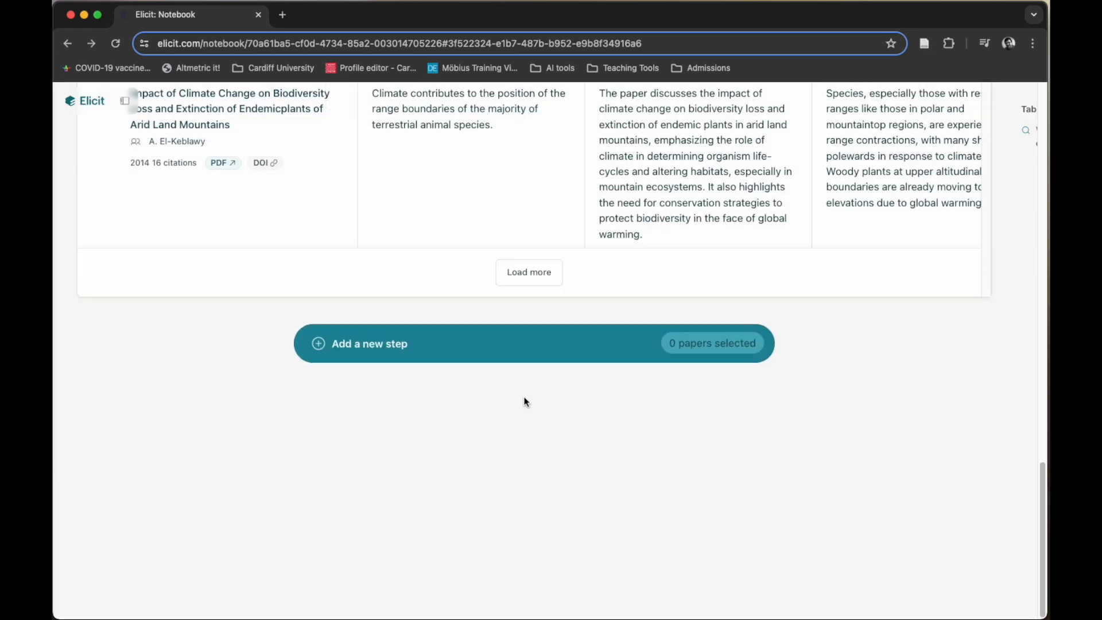
Examine the options for adding a new notebook step, check the credit cost of asking a new question, and return to the summary
click(379, 360)
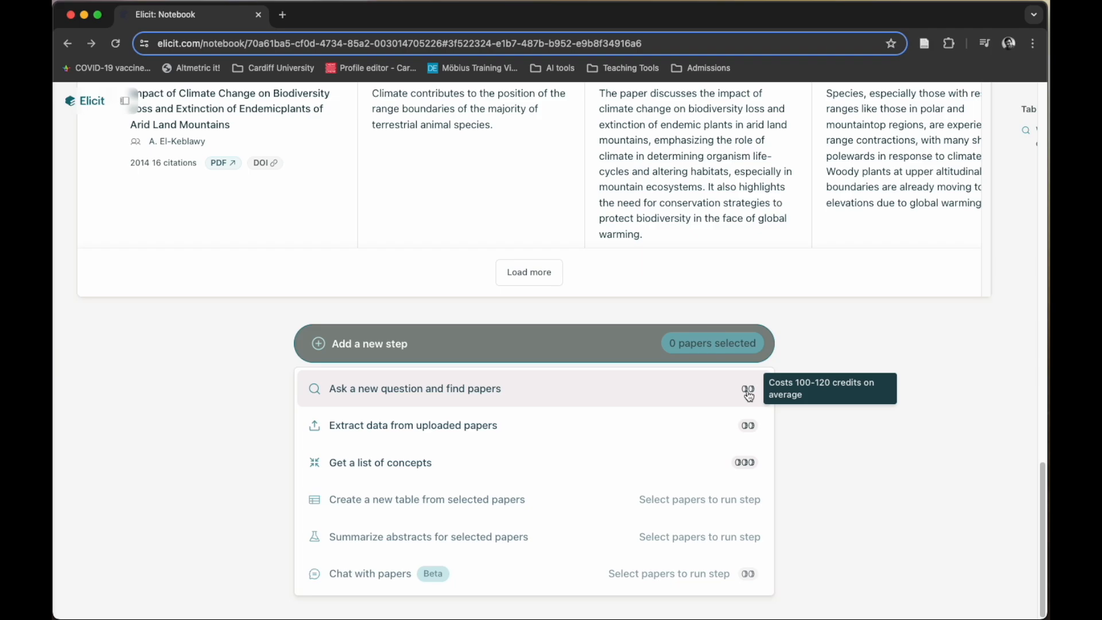
scroll(543, 307, up, 15)
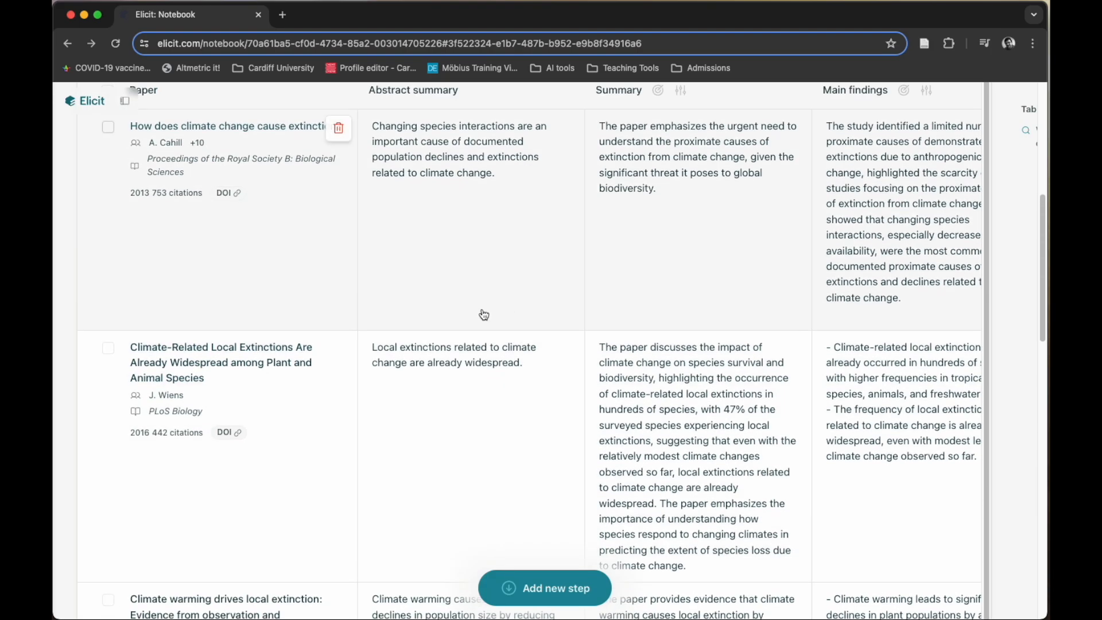
scroll(482, 316, up, 5)
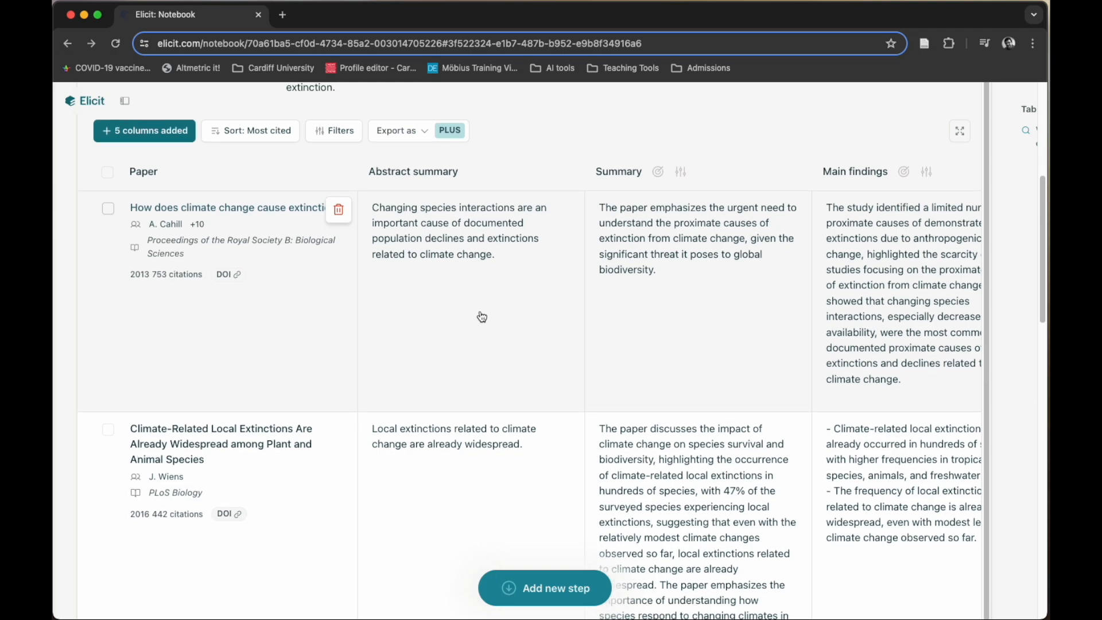
scroll(481, 316, up, 3)
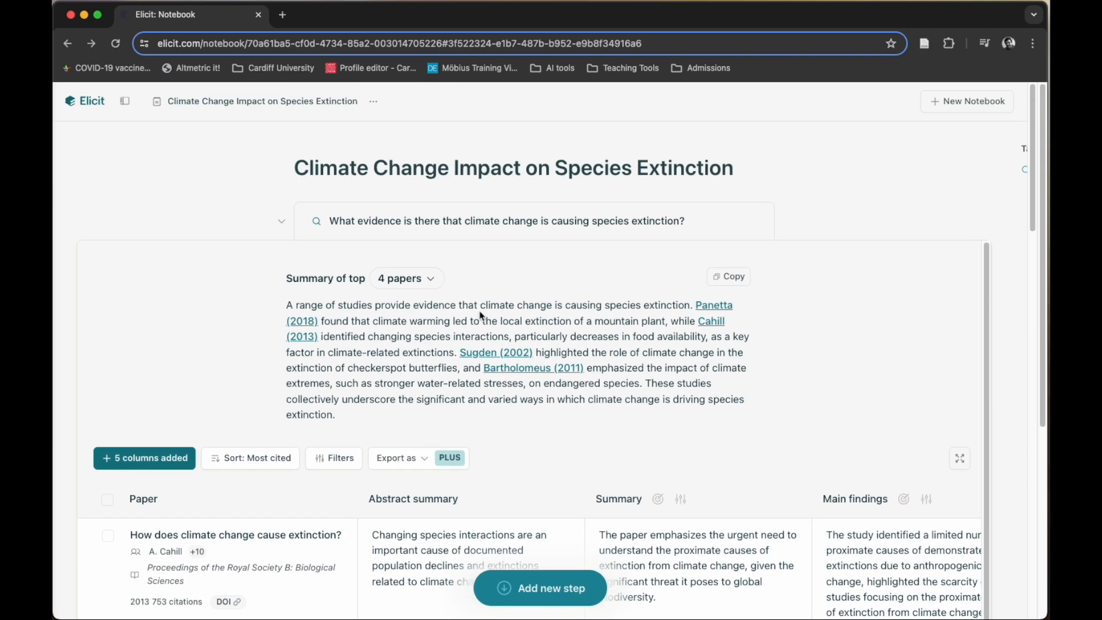